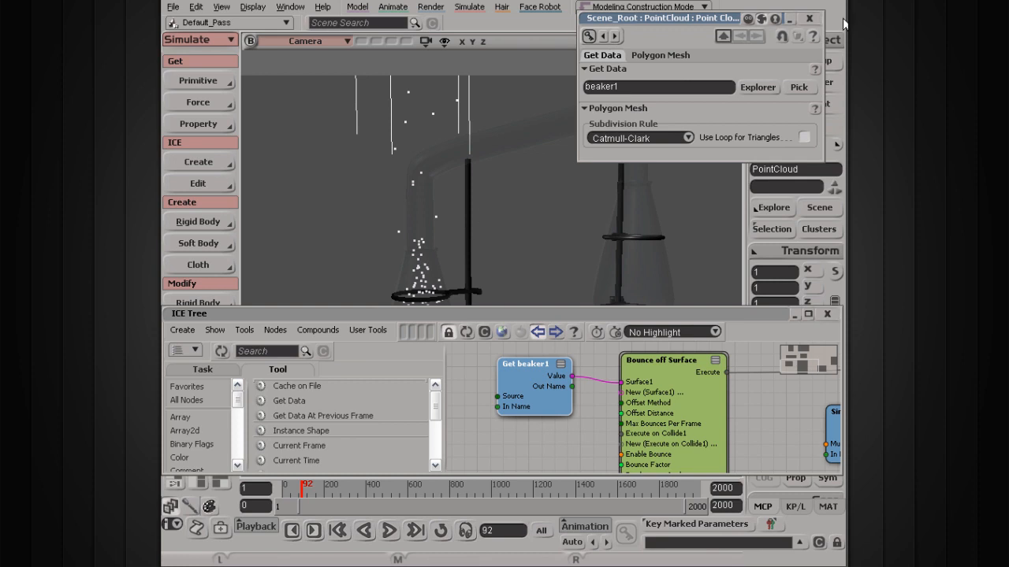
- Add a Get Data node for the tube to the ICE Tree, placed below the Get beaker1 node
click(809, 19)
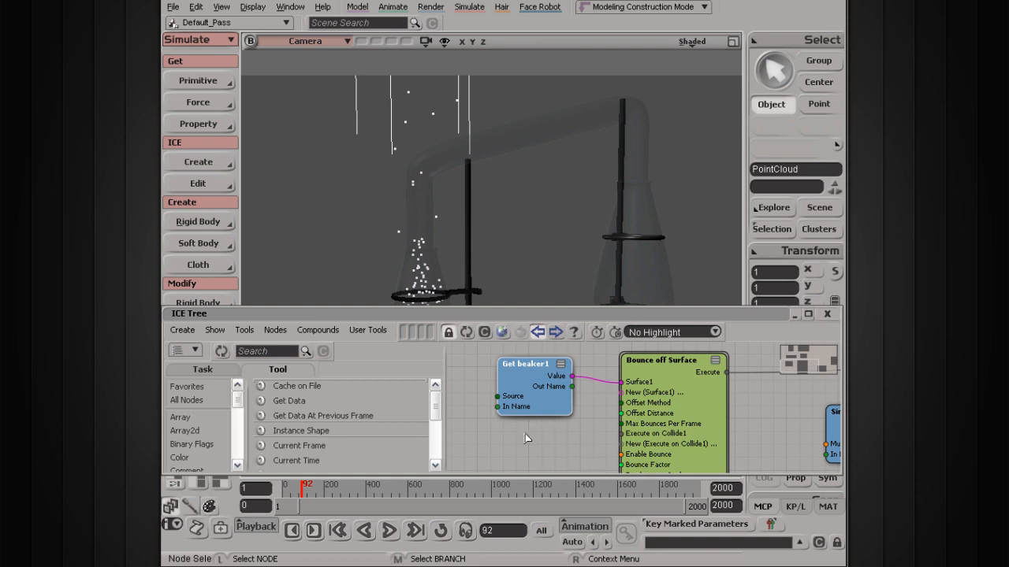
click(818, 208)
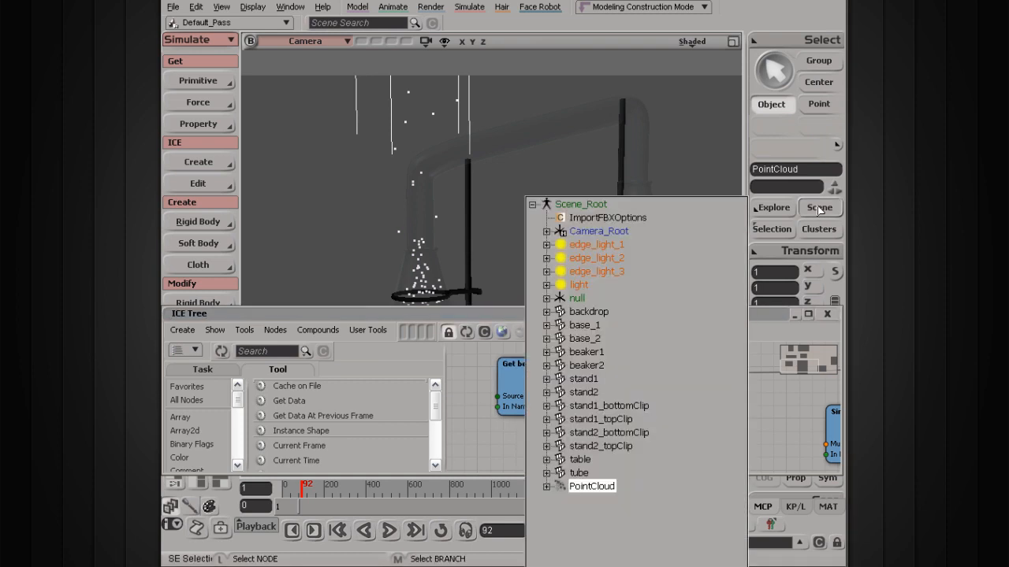
click(580, 473)
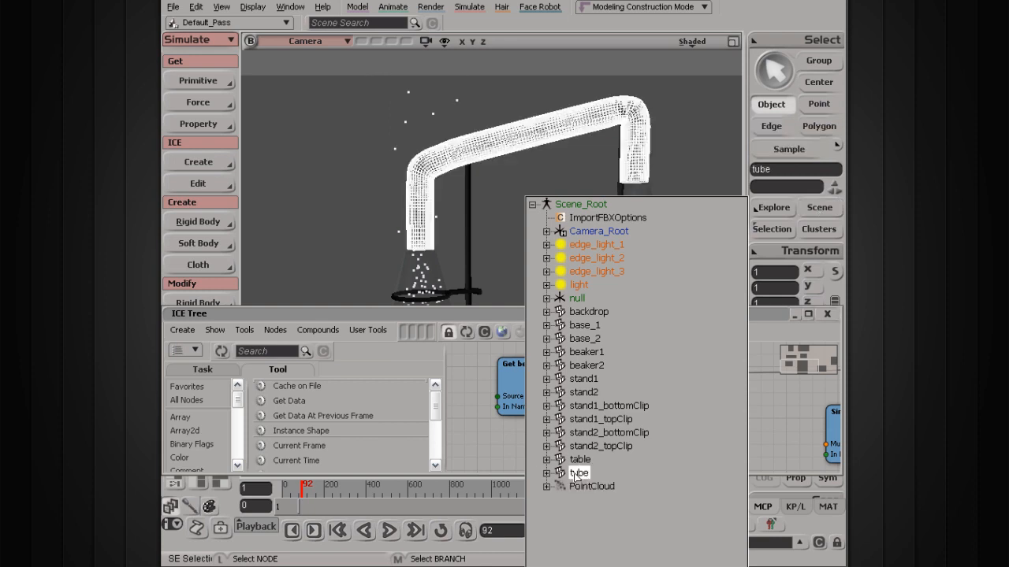
drag(589, 471, 576, 397)
drag(488, 427, 587, 419)
click(469, 429)
double_click(530, 425)
click(808, 17)
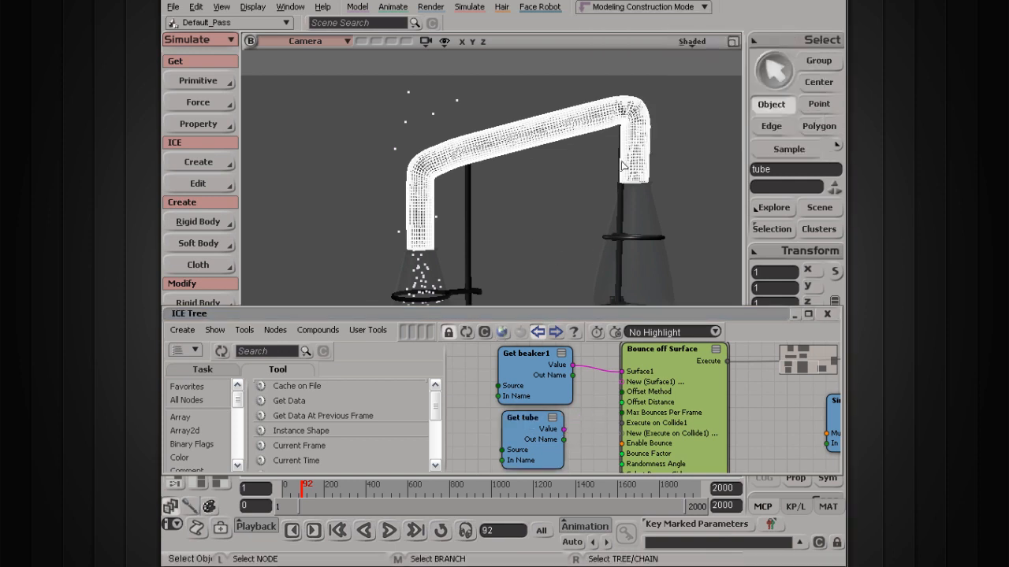
key(8)
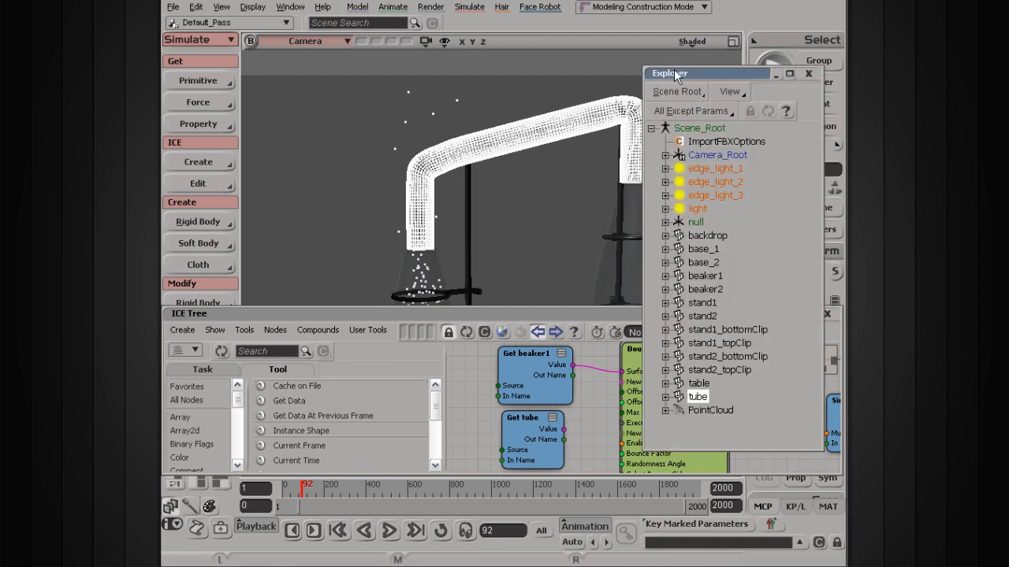
drag(699, 400, 588, 432)
click(605, 436)
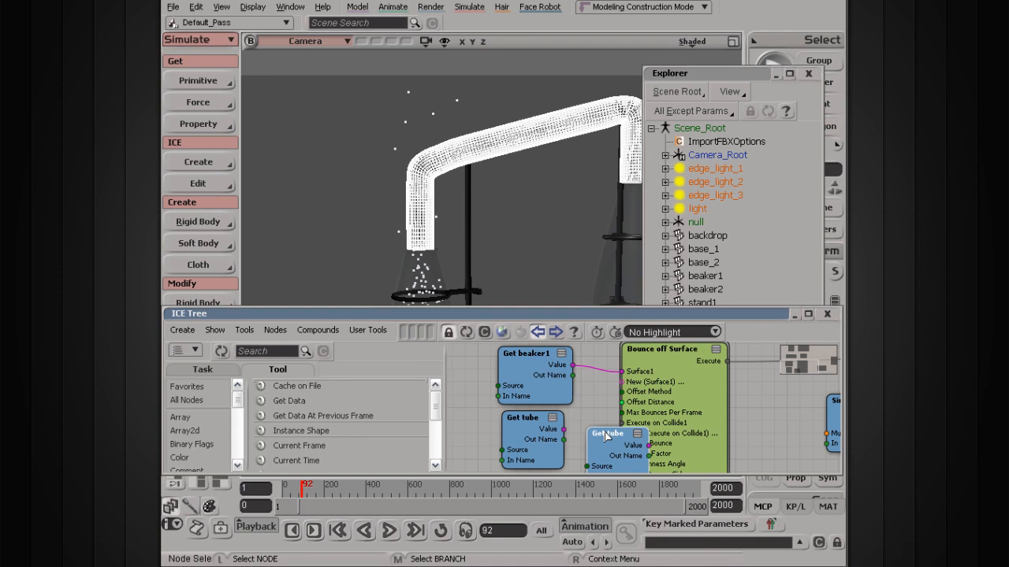
key(Delete)
- Connect the Get tube node's Value to a new surface port, Surface2, on Bounce off Surface, and clear the selection
scroll(589, 408, up, 1)
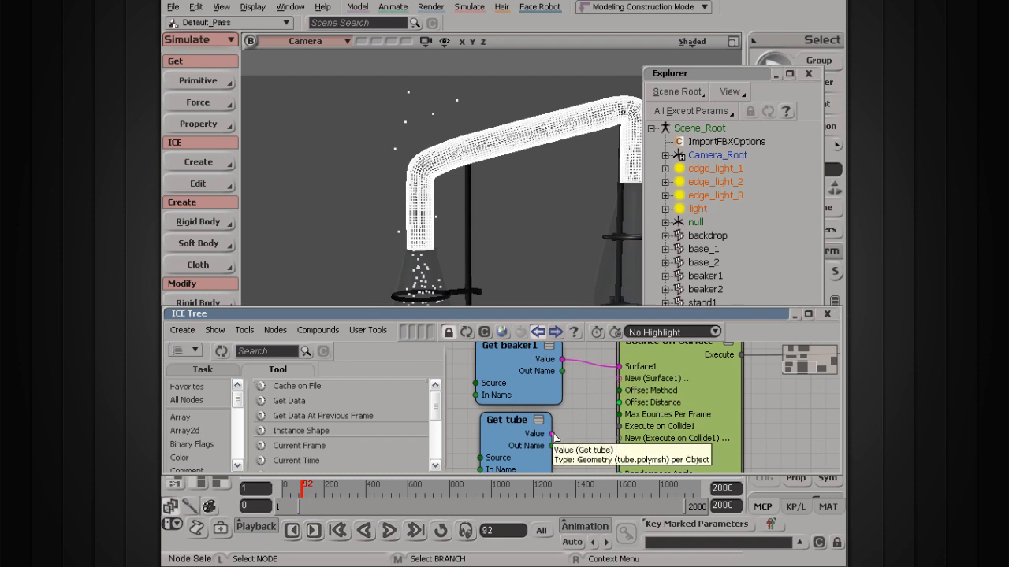
drag(555, 435, 626, 383)
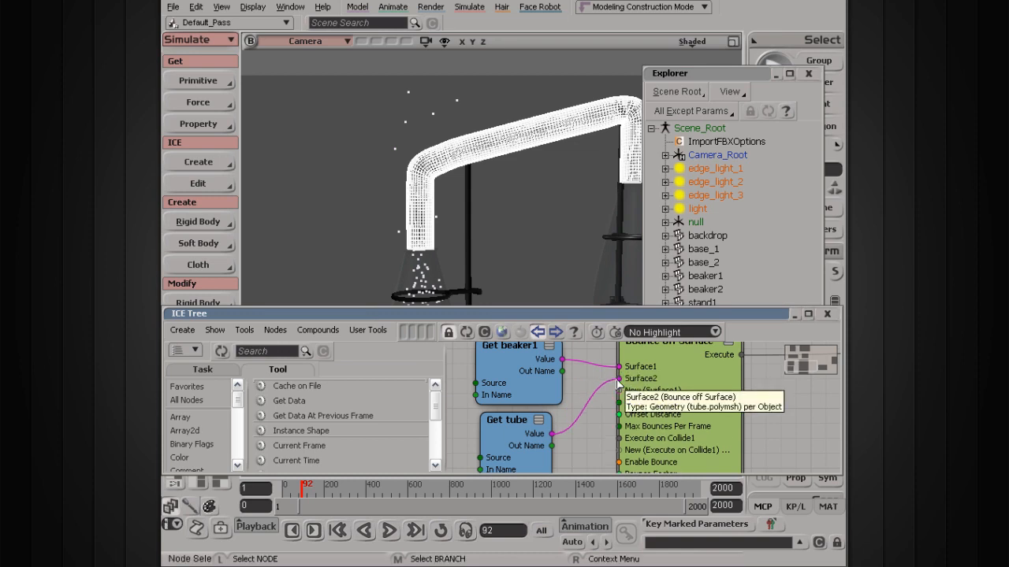
key(ctrl+shift+a)
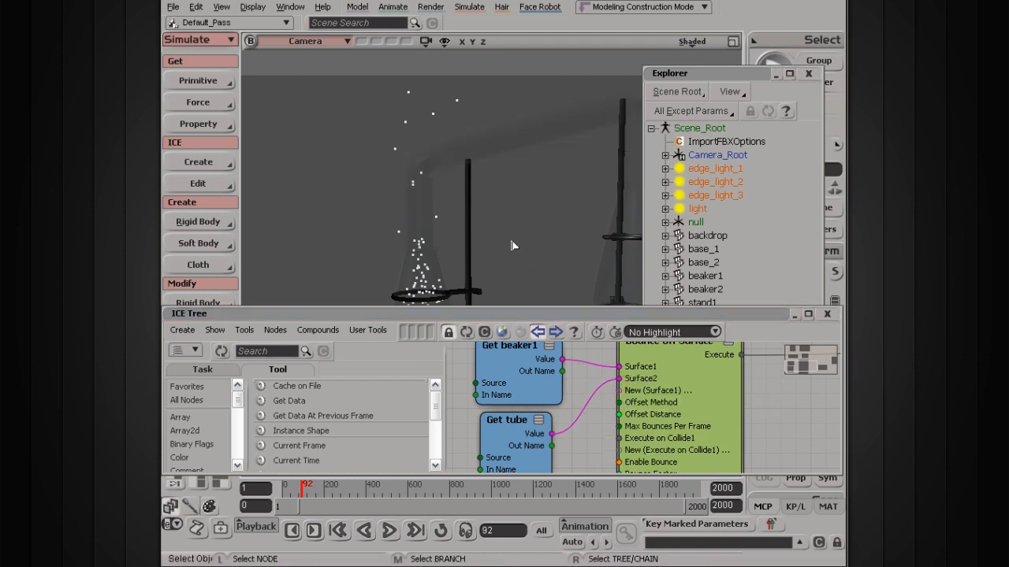
- Play the simulation from the first frame with the whole apparatus in view to check how particles travel through the tube
scroll(520, 276, down, 3)
drag(513, 245, 516, 212)
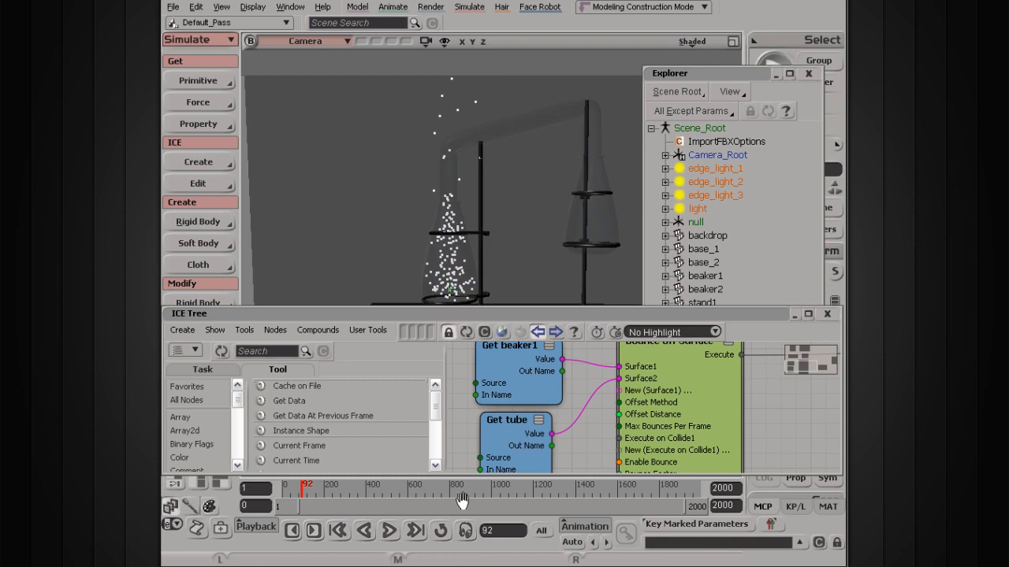
click(389, 531)
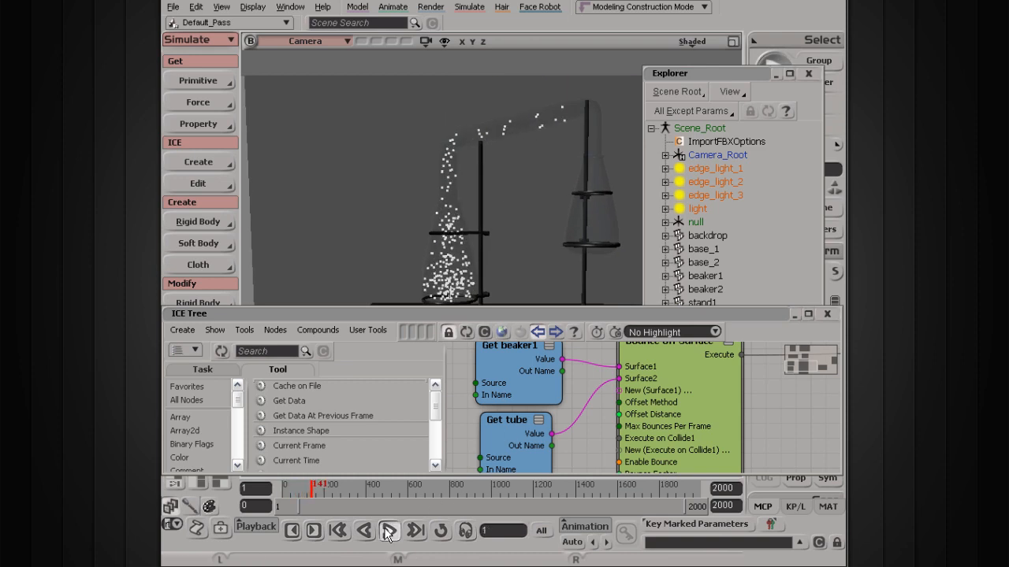
click(388, 531)
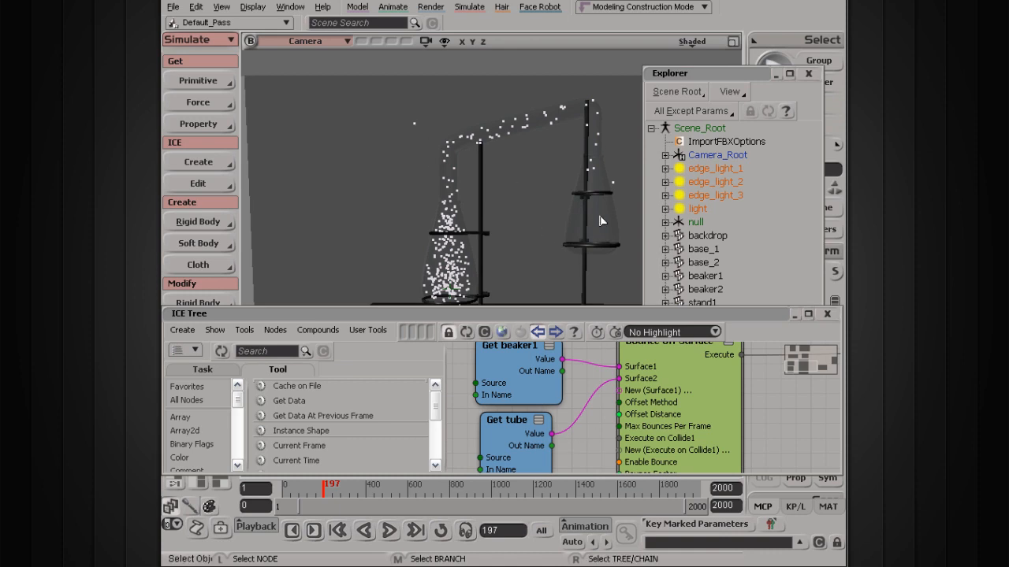
- Add a Get Data node for beaker2 to the ICE Tree and place it below the Get tube node
click(811, 75)
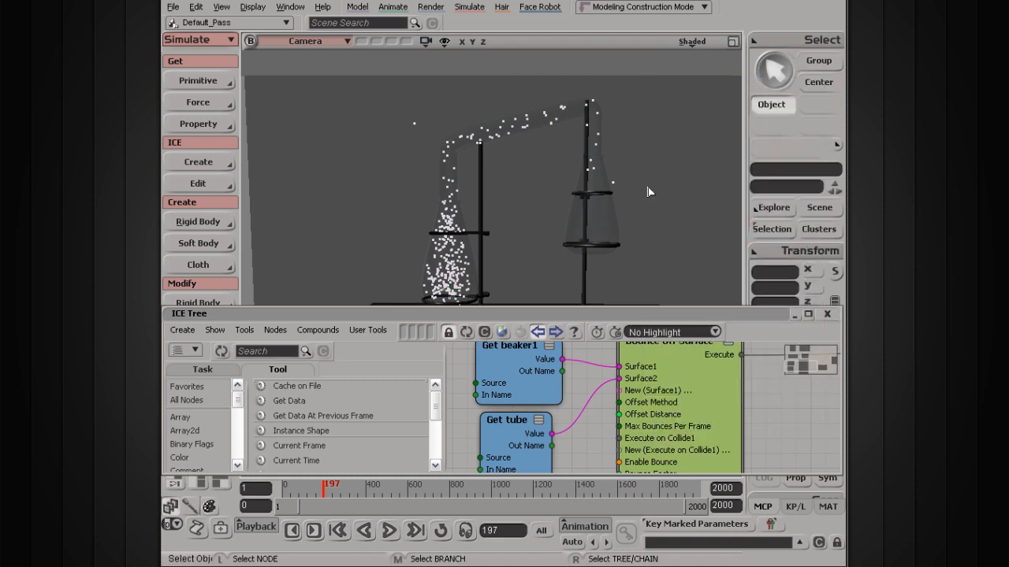
click(599, 212)
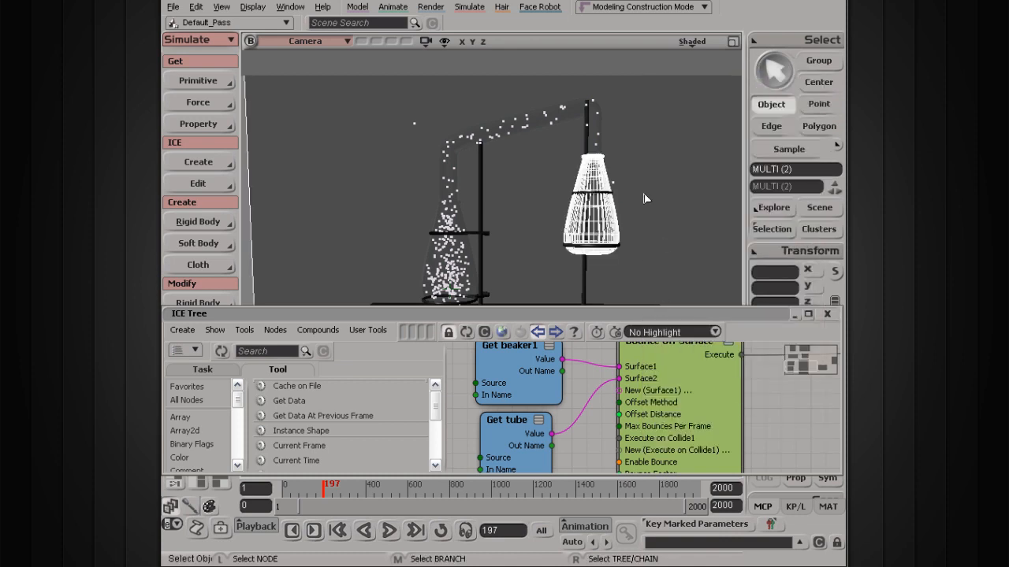
key(F3)
click(686, 298)
drag(695, 301, 595, 453)
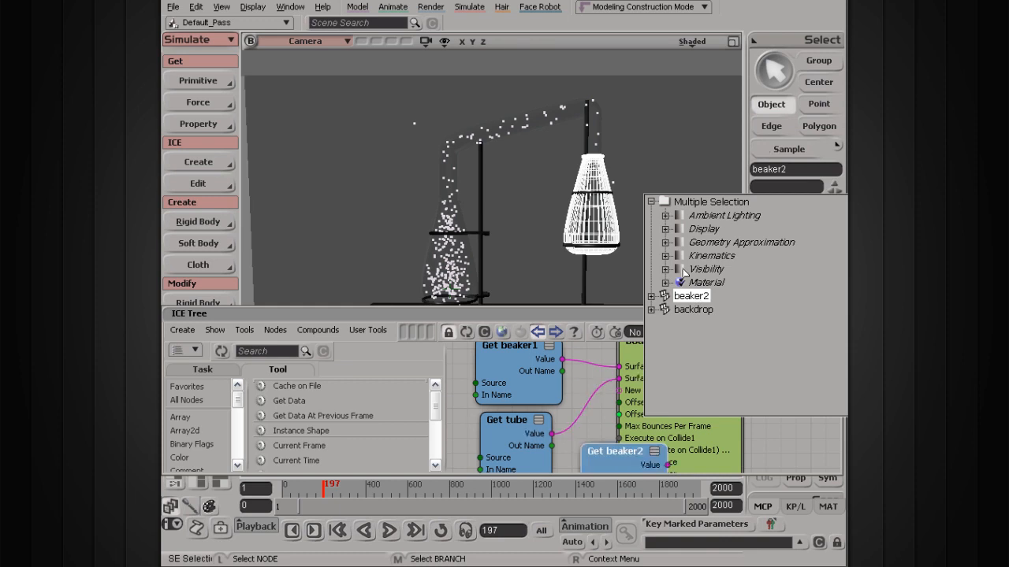
click(591, 448)
middle_drag(616, 439, 641, 392)
drag(649, 410, 535, 454)
- Connect the Get beaker2 node's Value to a new surface port, Surface3, on Bounce off Surface
scroll(567, 403, down, 2)
drag(692, 375, 706, 419)
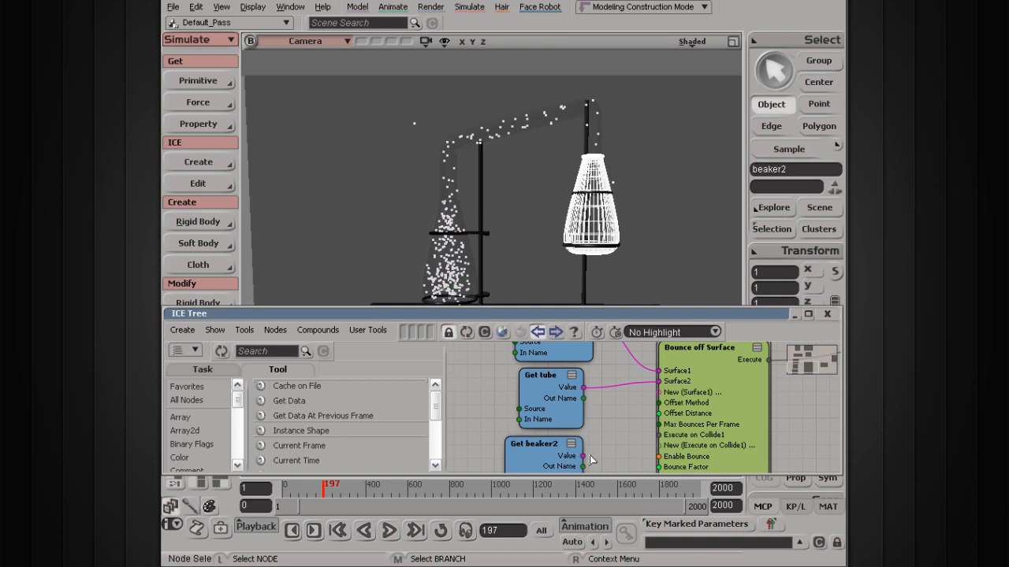
drag(585, 457, 658, 381)
- Replay the simulation from the start with nothing selected to check the particle collisions in both beakers and the tube
click(387, 530)
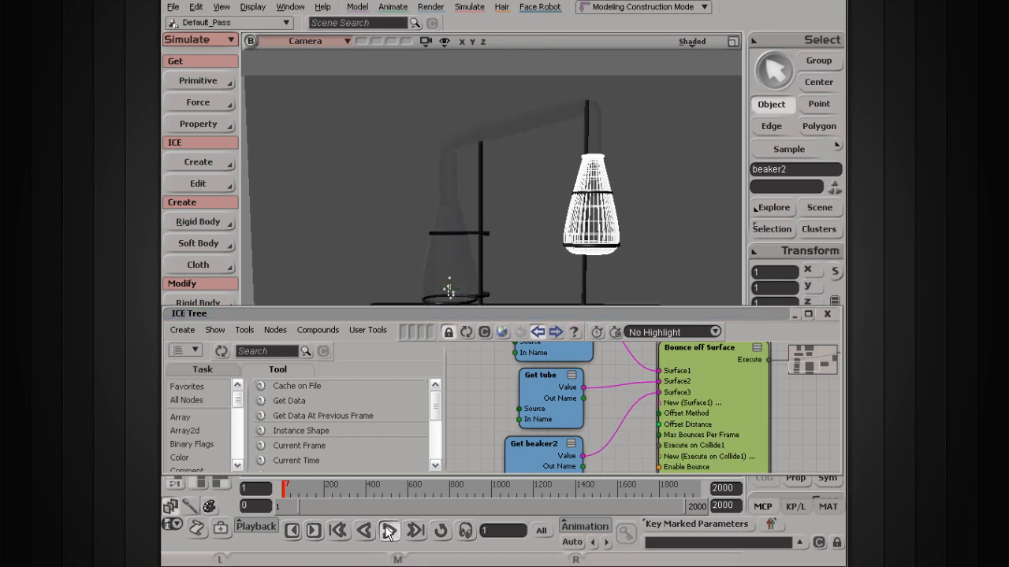
ctrl+click(578, 224)
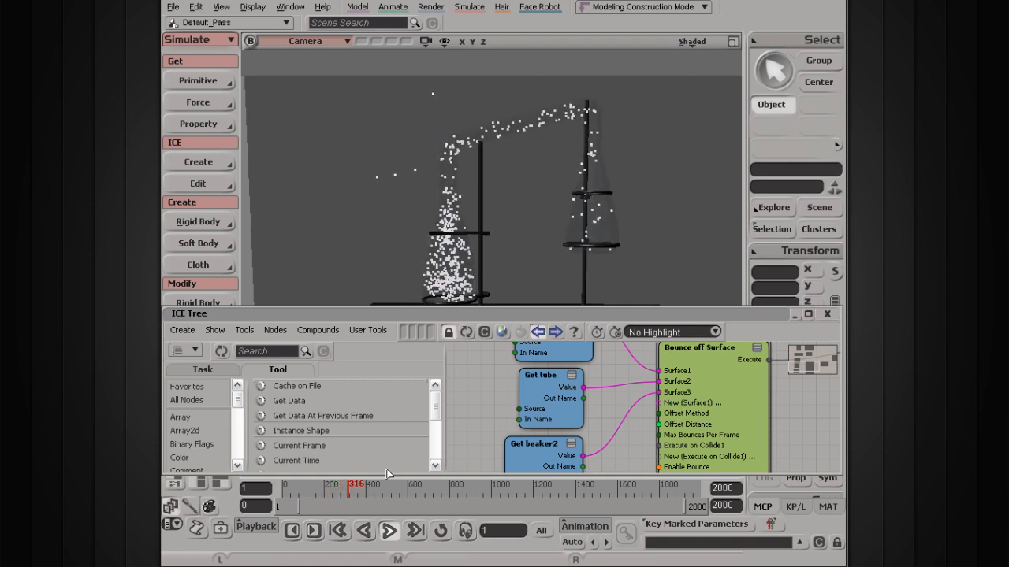
click(388, 532)
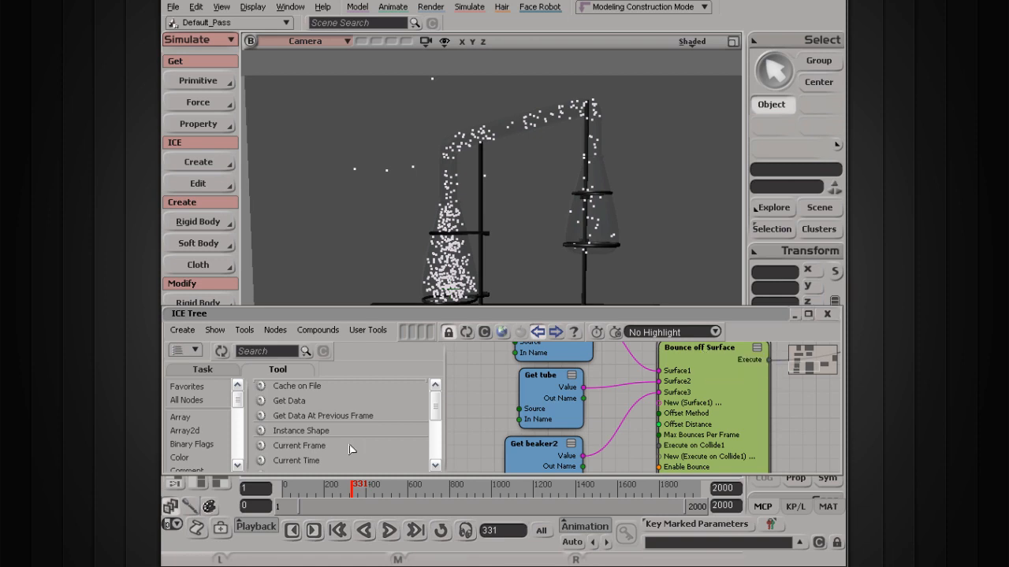
click(388, 531)
click(387, 534)
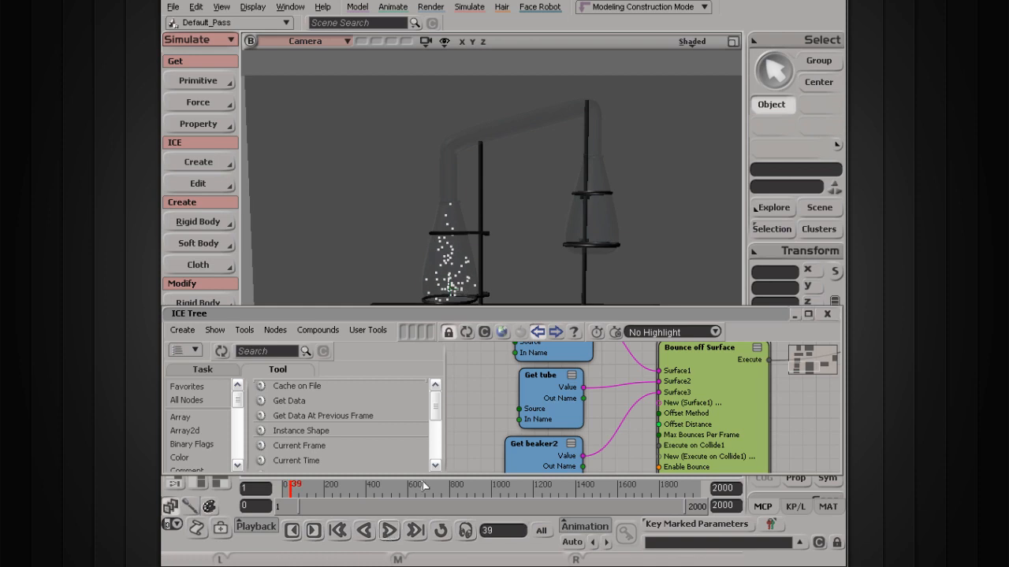
- Examine the particles inside the first beaker from close up and from farther away
scroll(444, 191, up, 3)
key(s)
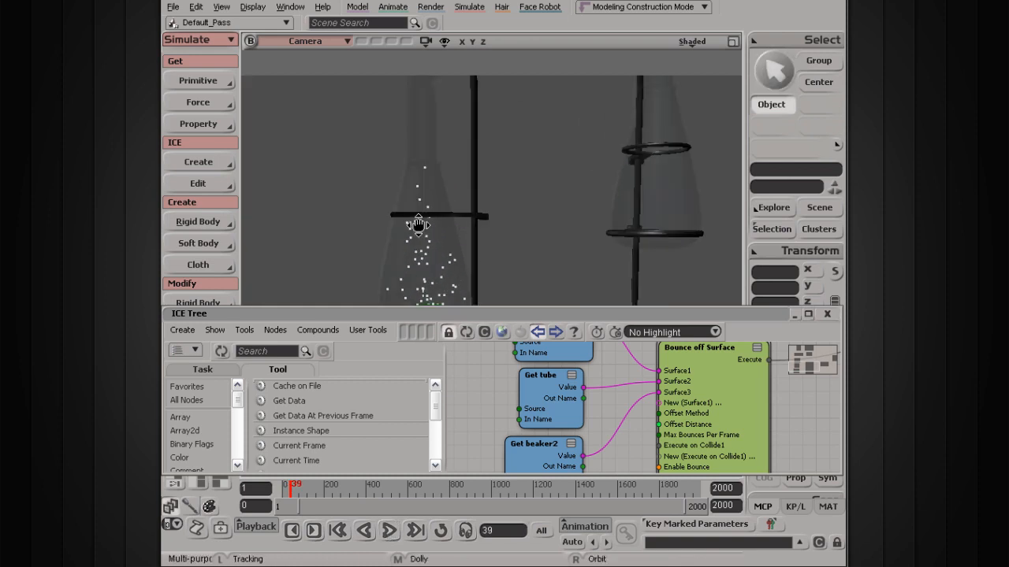
drag(418, 225, 461, 211)
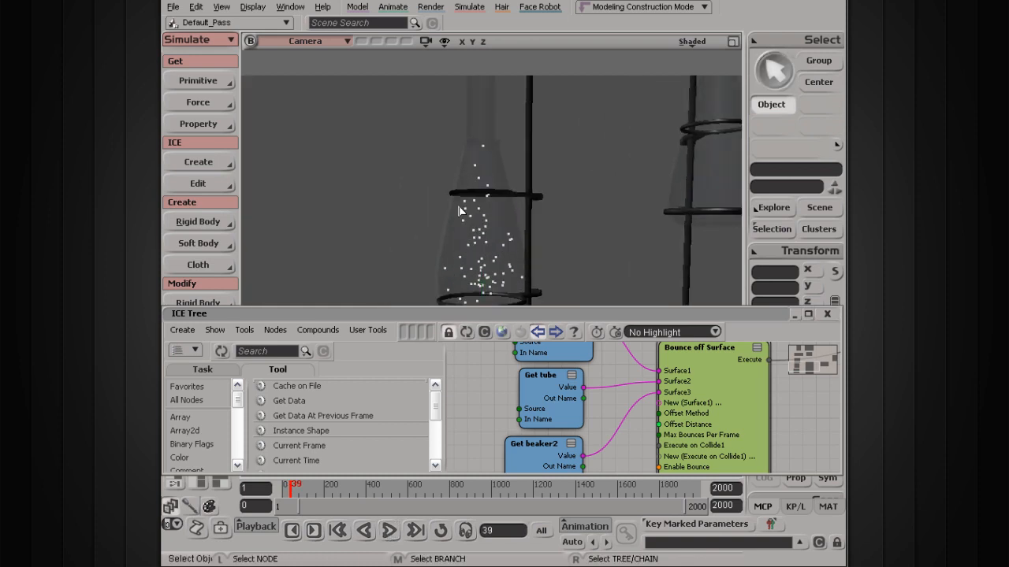
scroll(461, 211, up, 4)
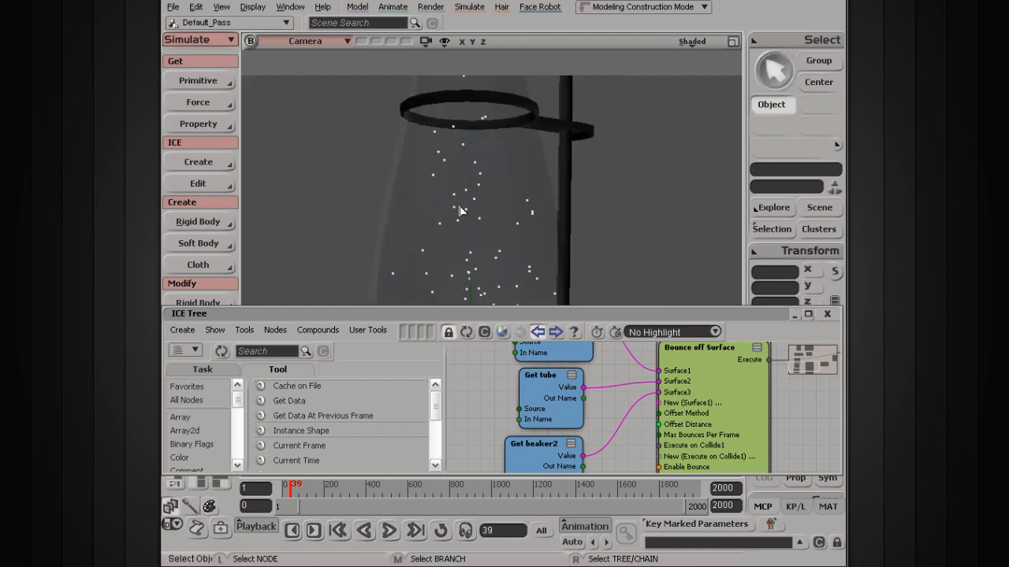
scroll(461, 211, down, 2)
scroll(461, 211, up, 1)
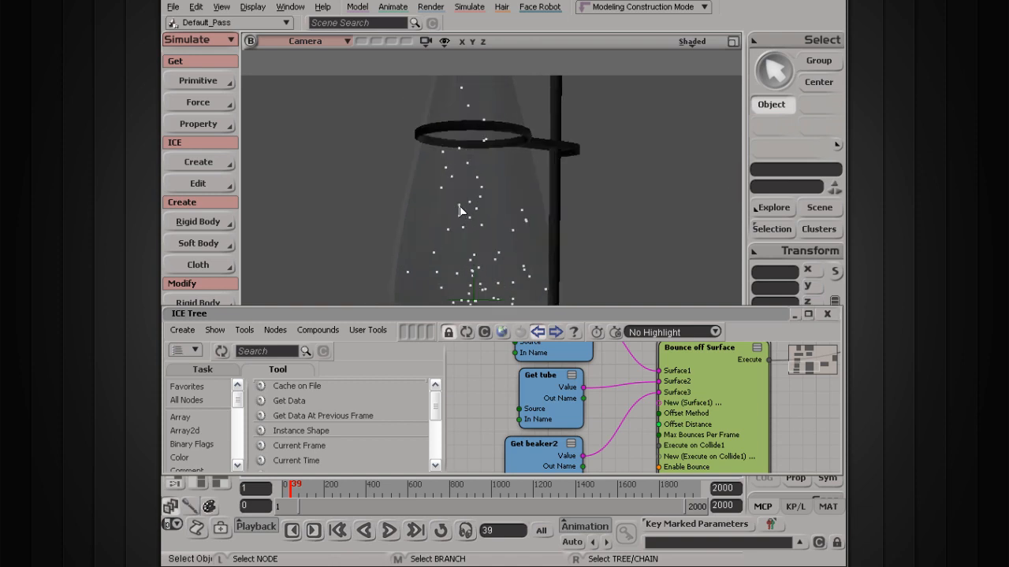
scroll(461, 211, down, 3)
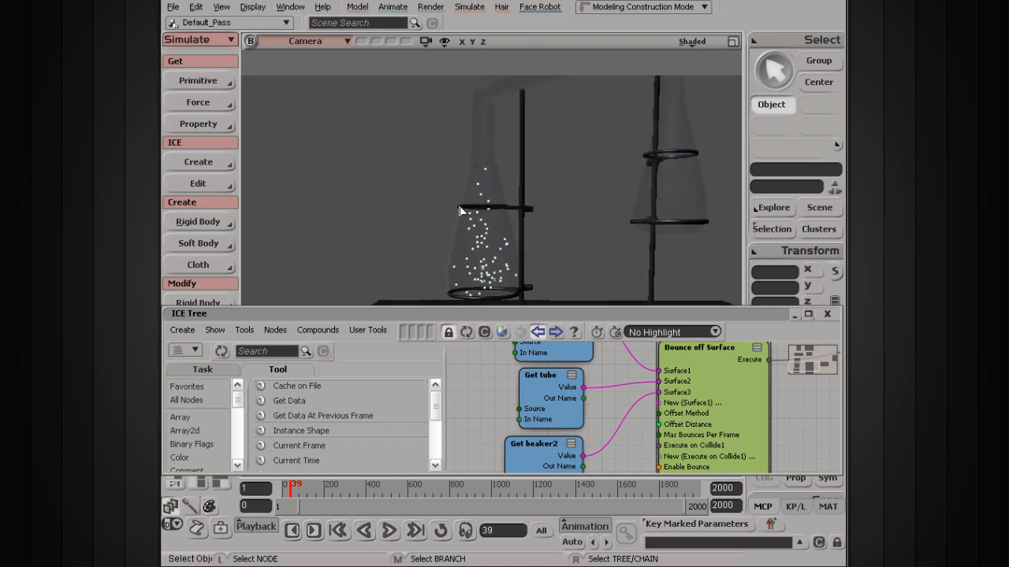
scroll(440, 239, down, 1)
scroll(440, 239, up, 1)
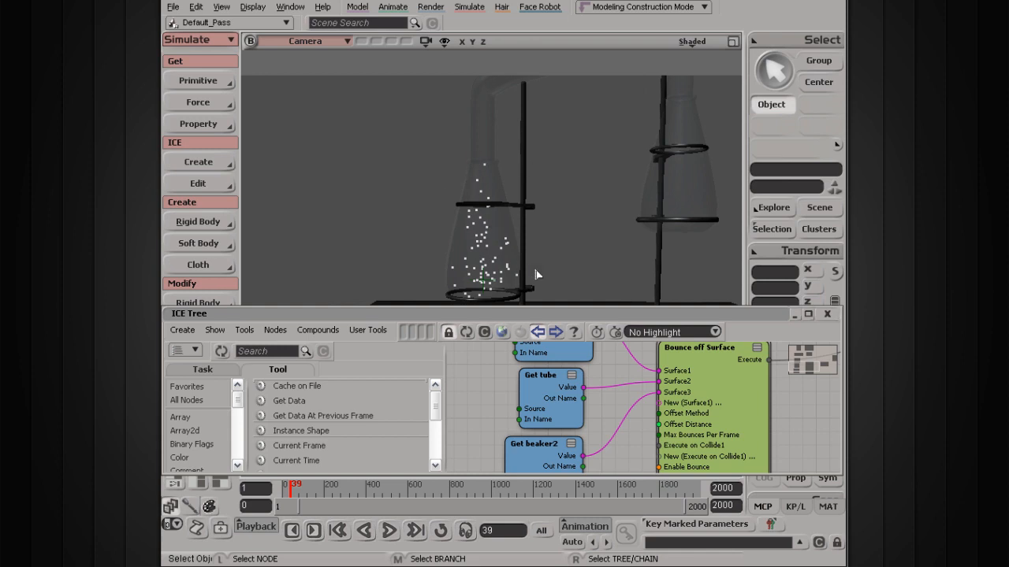
- Set the Bounce Factor of the Bounce off Surface node to 0.95
drag(674, 365, 672, 384)
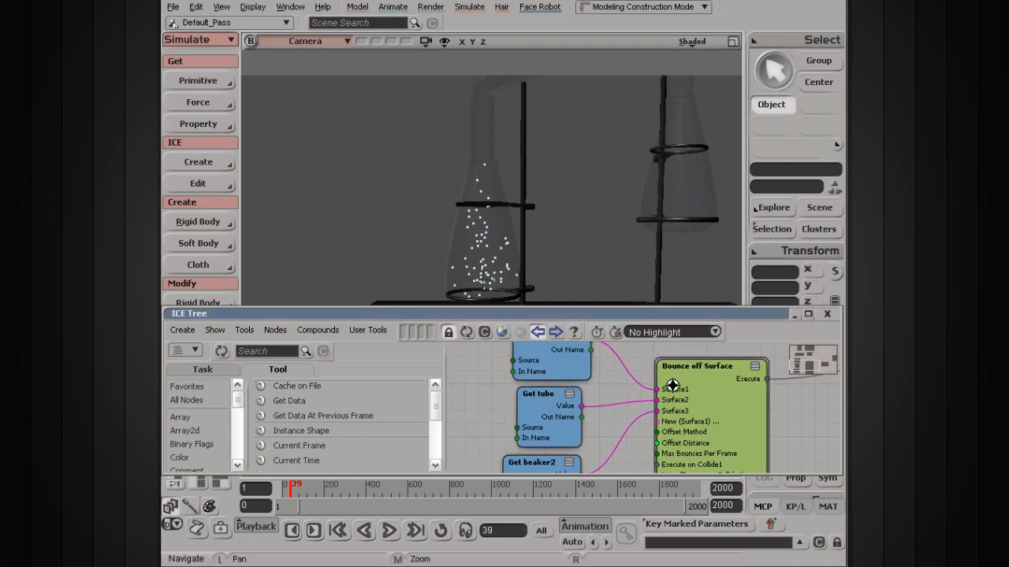
double_click(710, 376)
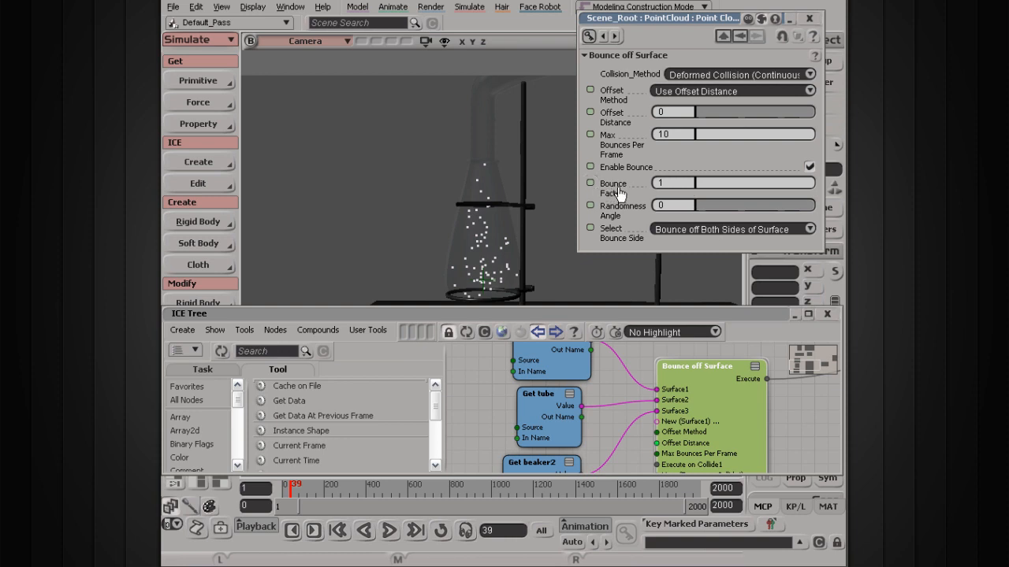
click(812, 186)
- Play the simulation from the start to check particle leakage with the new bounce factor, and close the node's properties
middle_click(386, 531)
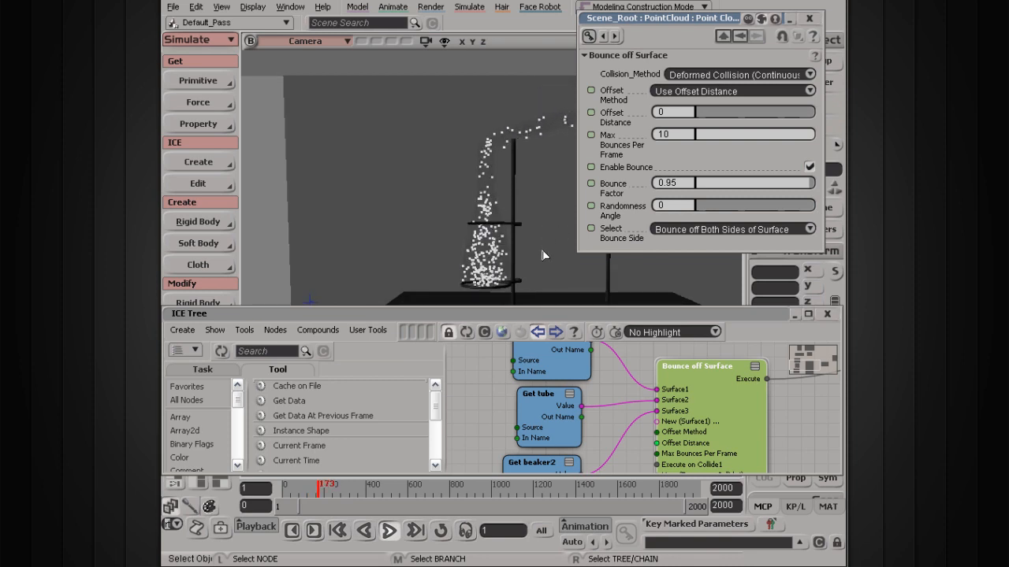
click(809, 19)
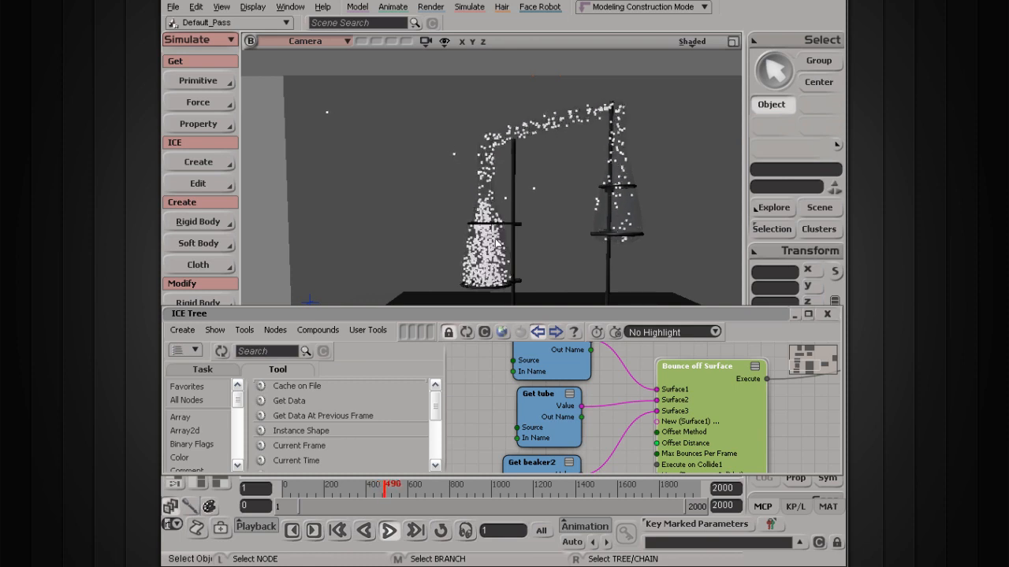
scroll(478, 155, down, 4)
scroll(475, 161, up, 5)
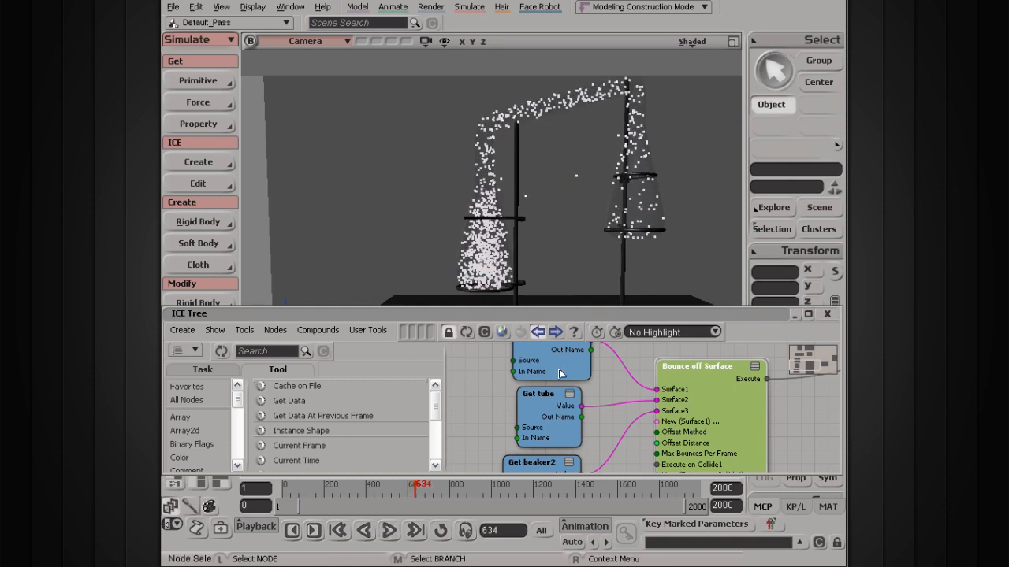
- Review the Bounce off Surface properties, and select beaker1 to inspect its mesh walls around the particles
double_click(727, 375)
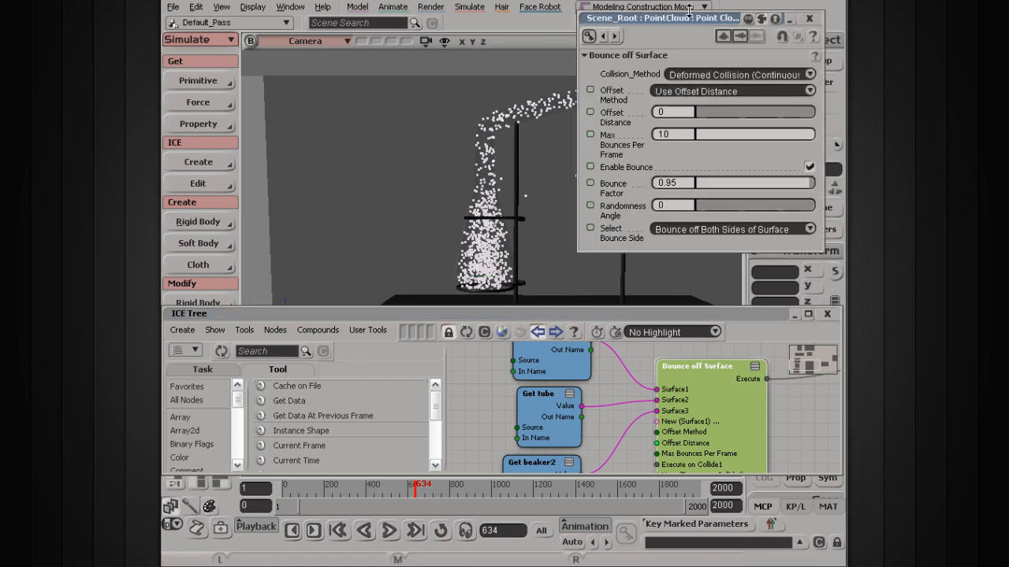
drag(688, 24, 285, 41)
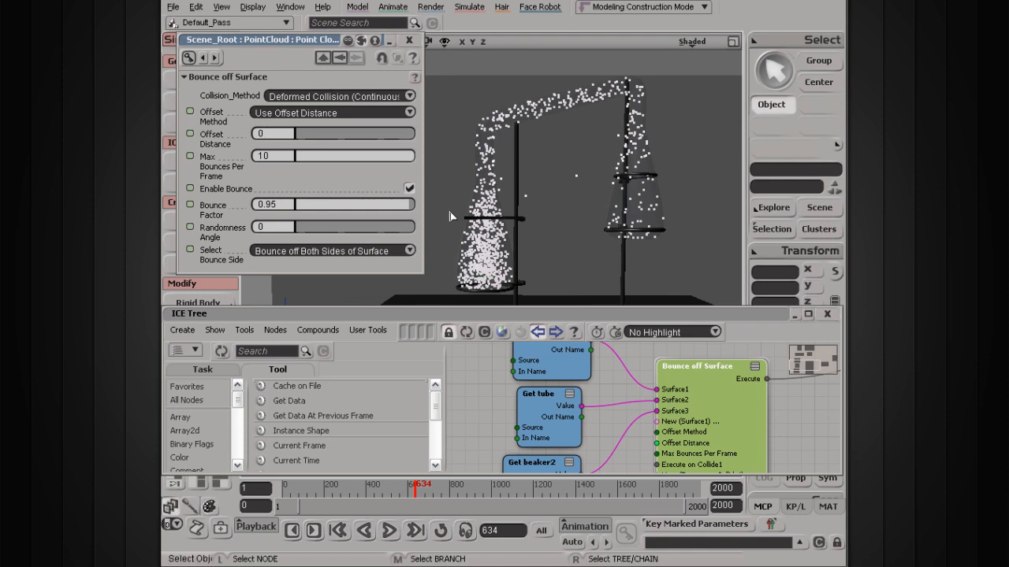
scroll(487, 206, up, 6)
key(s)
middle_drag(518, 164, 529, 234)
click(566, 225)
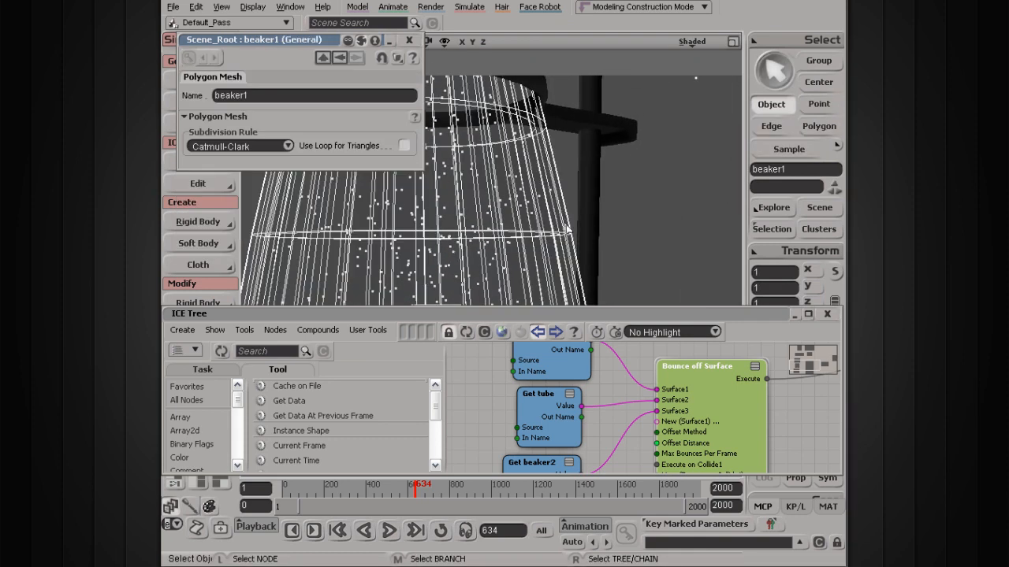
key(s)
scroll(520, 210, down, 8)
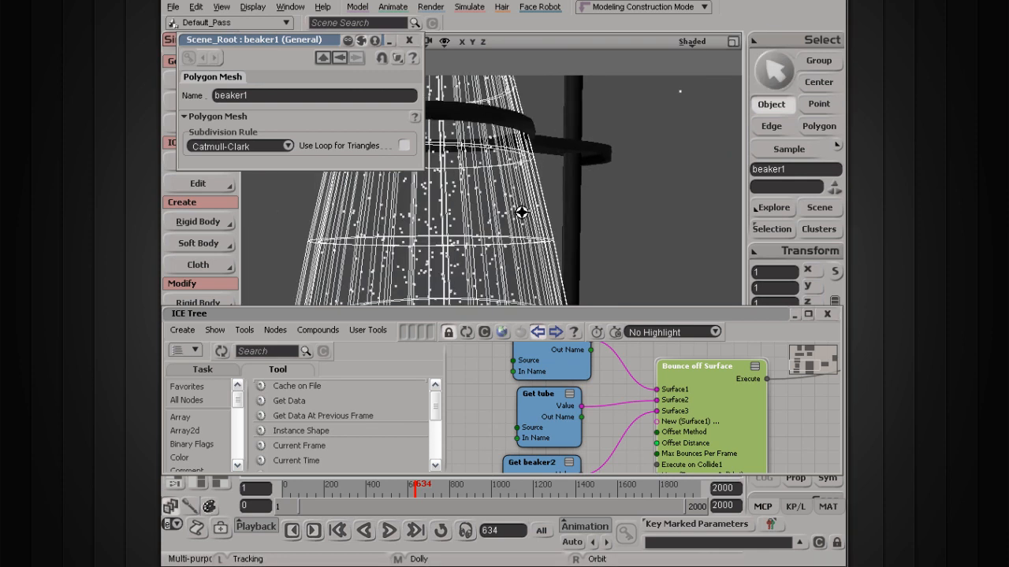
- Set the Offset Distance of the Bounce off Surface node to 0.503
scroll(522, 217, down, 4)
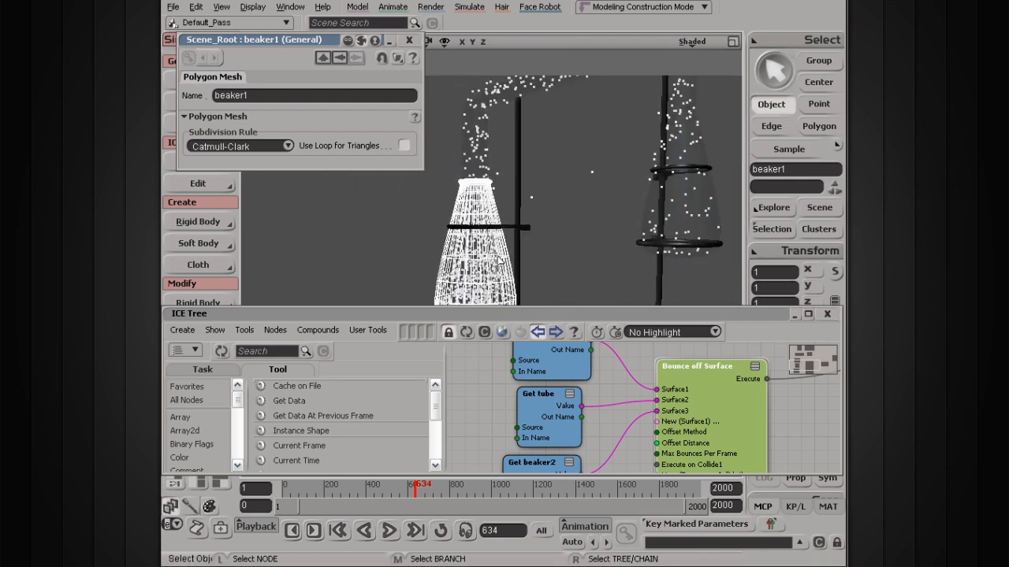
double_click(702, 365)
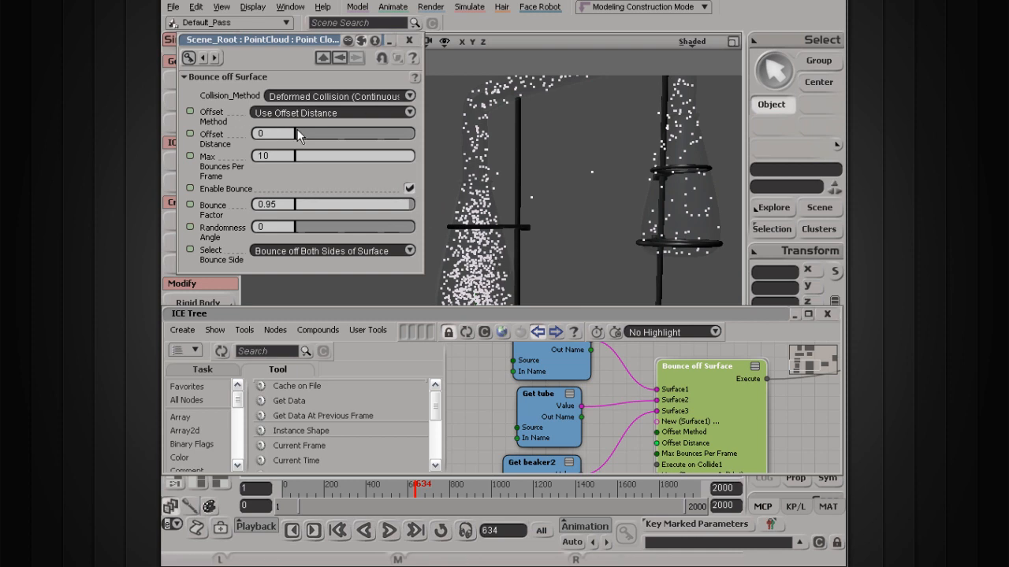
drag(297, 130, 299, 134)
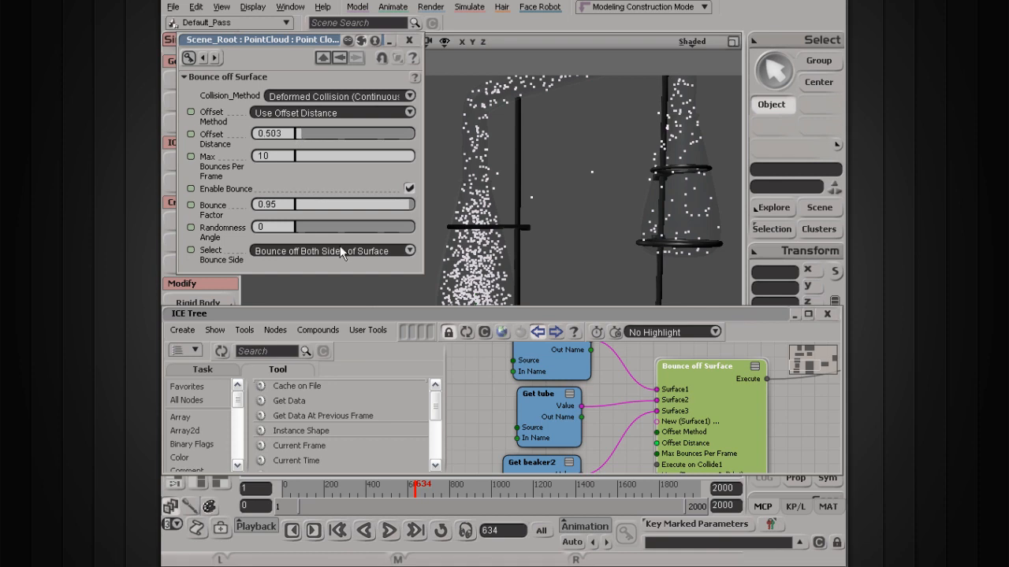
- Play the simulation from the start to about frame 592 to check particle leakage from the beakers and tube with the new offset distance
click(387, 532)
click(385, 532)
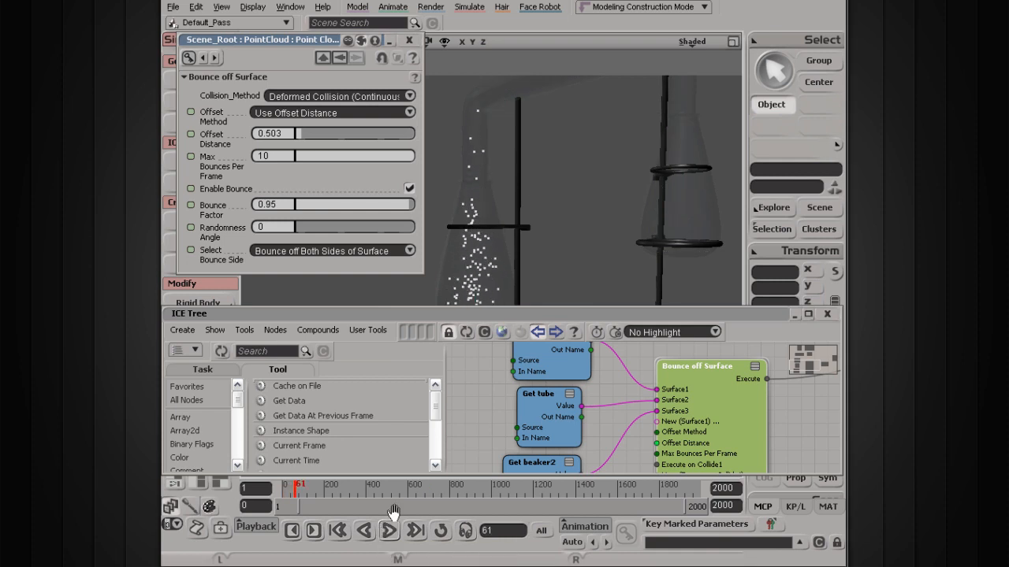
key(s)
drag(476, 243, 507, 184)
scroll(507, 190, up, 4)
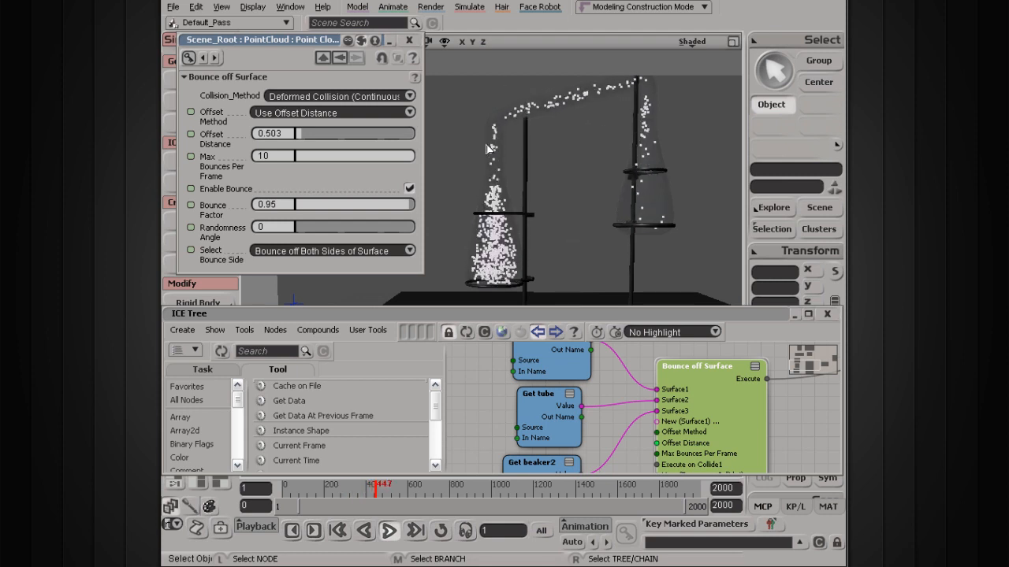
drag(305, 40, 279, 64)
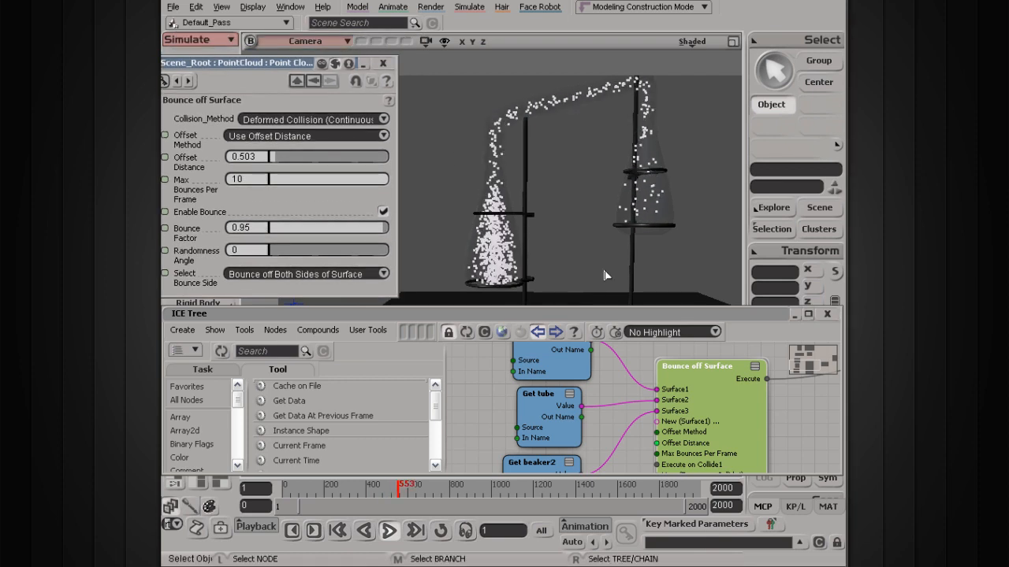
click(388, 530)
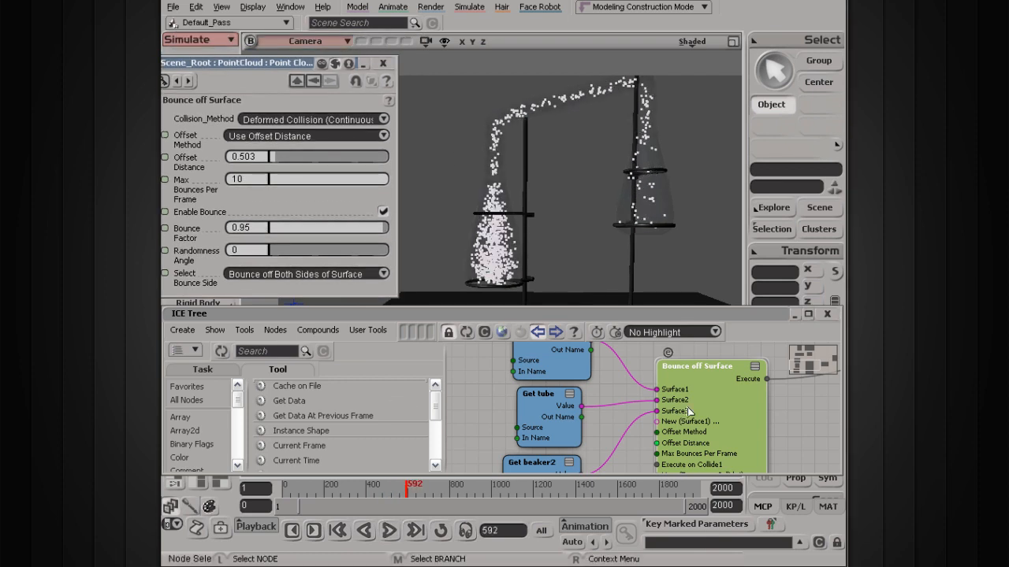
- Examine the particles in both beakers and the tube from several angles, and close the Bounce off Surface properties
key(s)
drag(556, 161, 552, 160)
right_drag(552, 160, 556, 193)
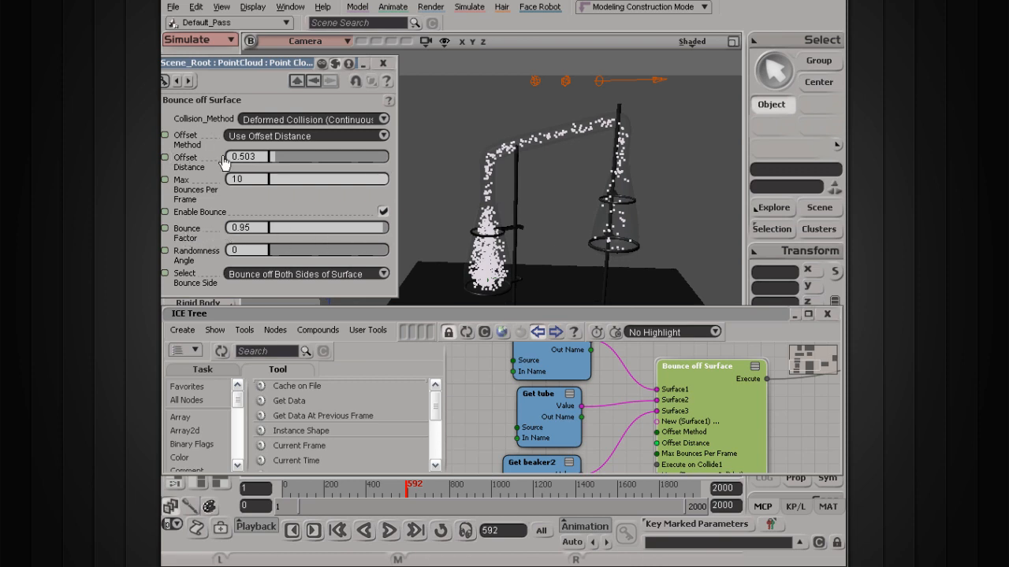
click(390, 70)
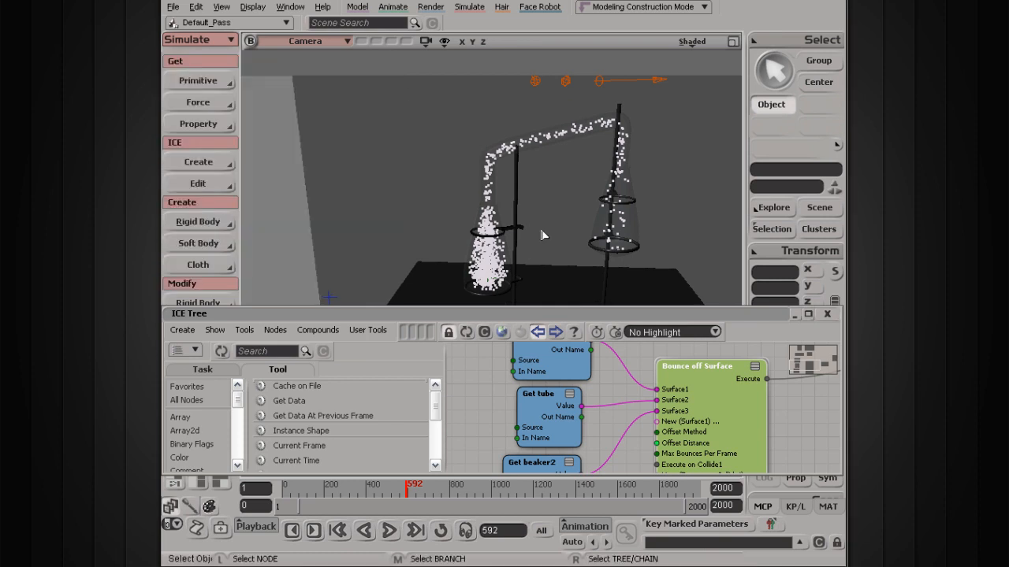
key(s)
right_drag(527, 230, 536, 207)
scroll(536, 207, down, 2)
key(s)
drag(550, 187, 518, 174)
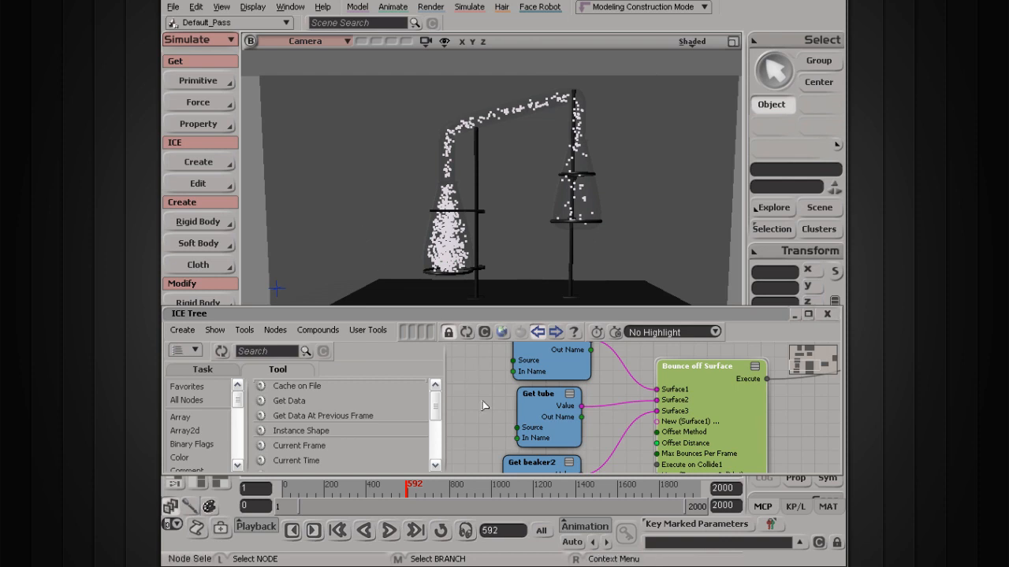
- Connect the Force output of the Gravity Force node to Force1 of the Add Forces node
key(s)
drag(615, 394, 570, 492)
drag(586, 403, 589, 457)
scroll(591, 458, up, 2)
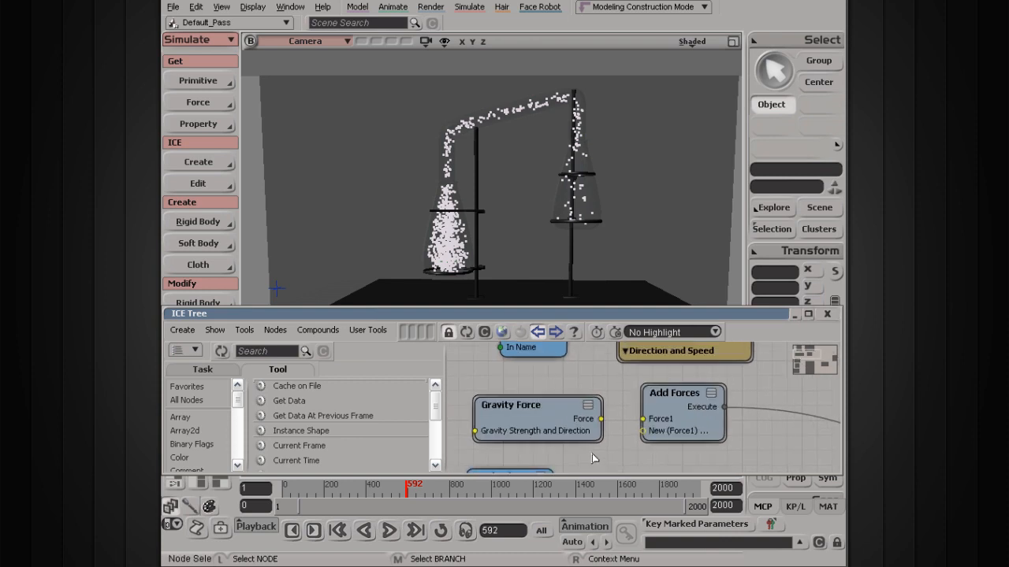
drag(499, 410, 483, 397)
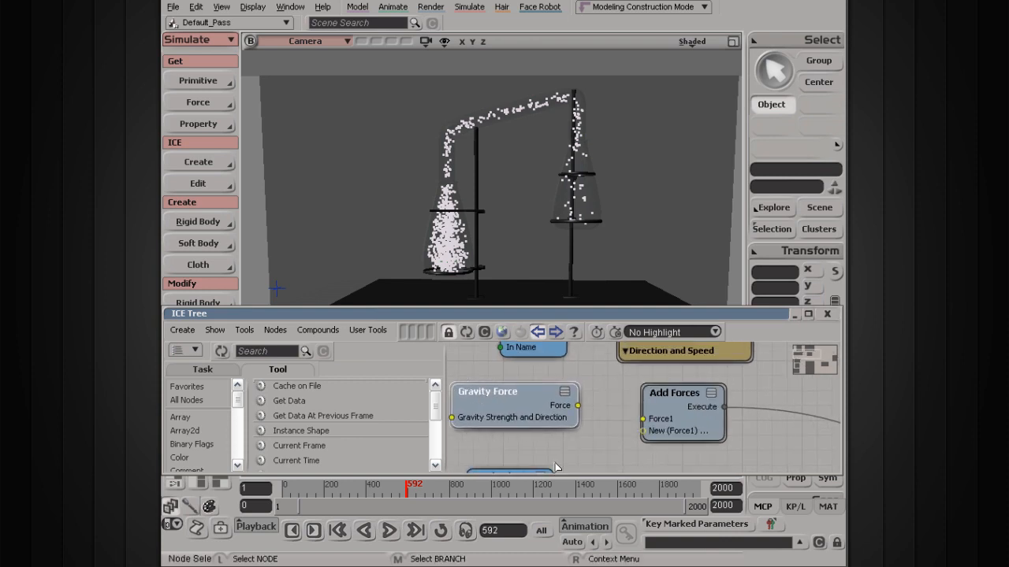
drag(552, 407, 667, 422)
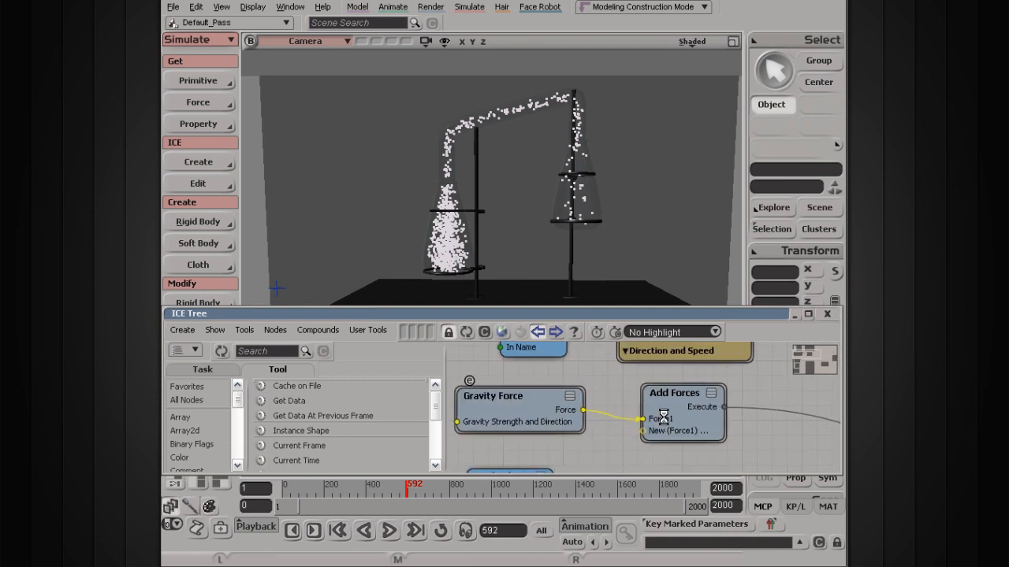
- Play the simulation from the start to see the effect of gravity, and disconnect Gravity Force from Add Forces
click(388, 530)
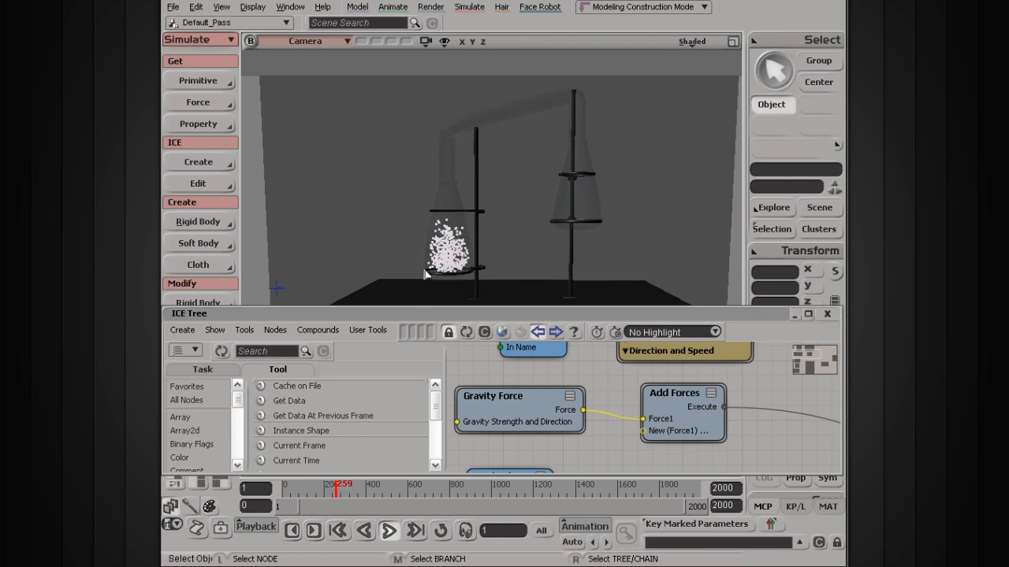
drag(637, 419, 621, 430)
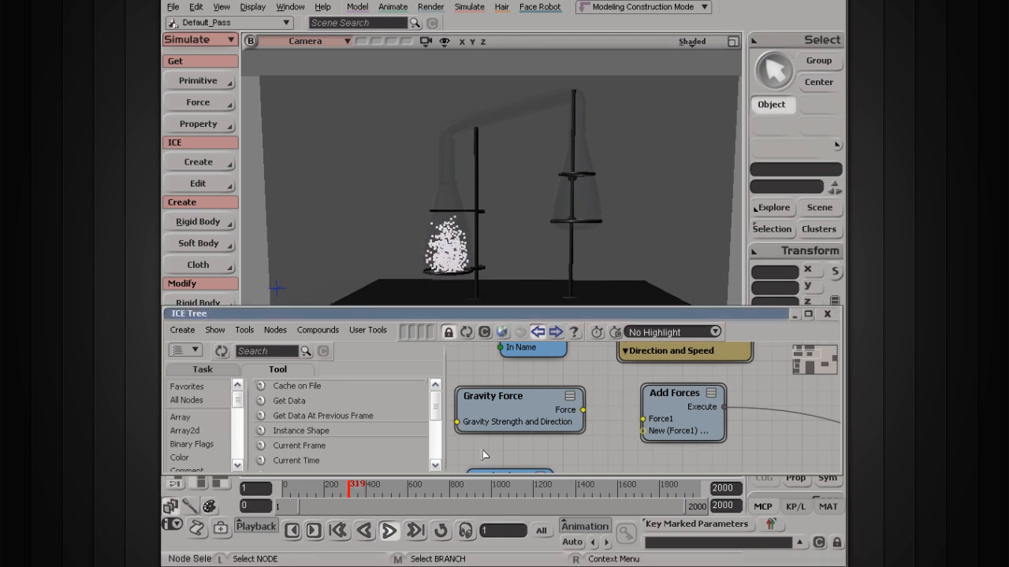